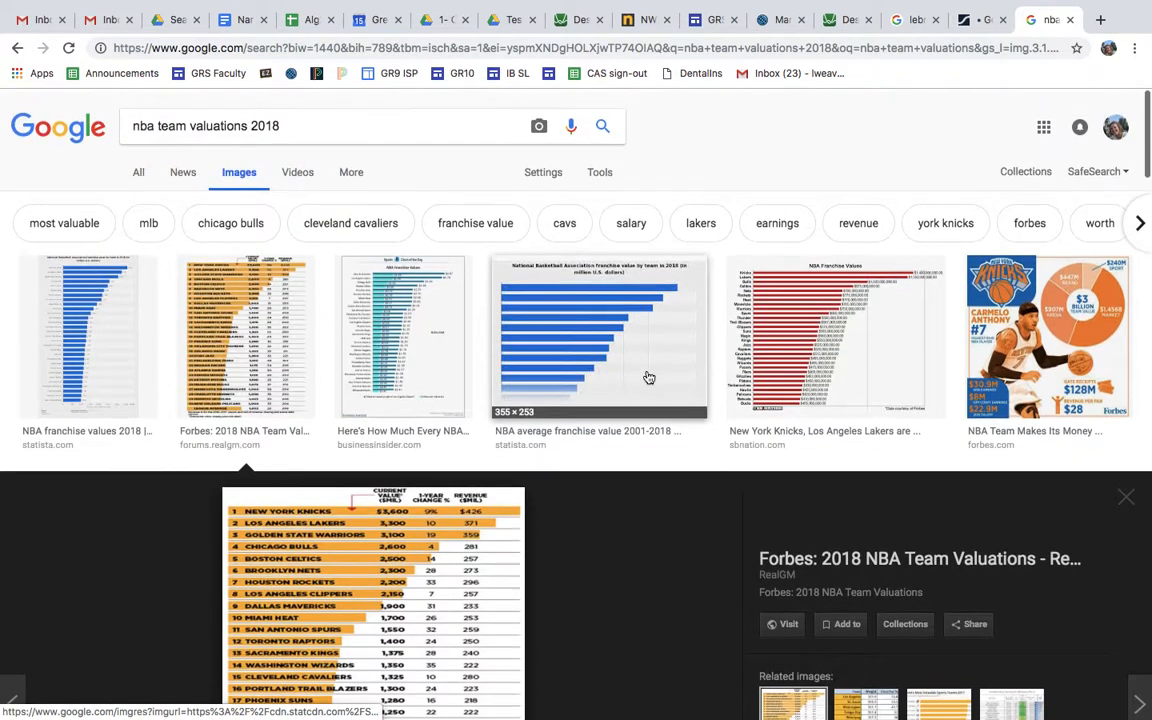
Review the Forbes 2018 NBA team valuations table and check the signed-in account in the Desmos calculator.
{"action": "scroll", "coordinate": [512, 323], "scroll_direction": "down", "scroll_amount": 10}
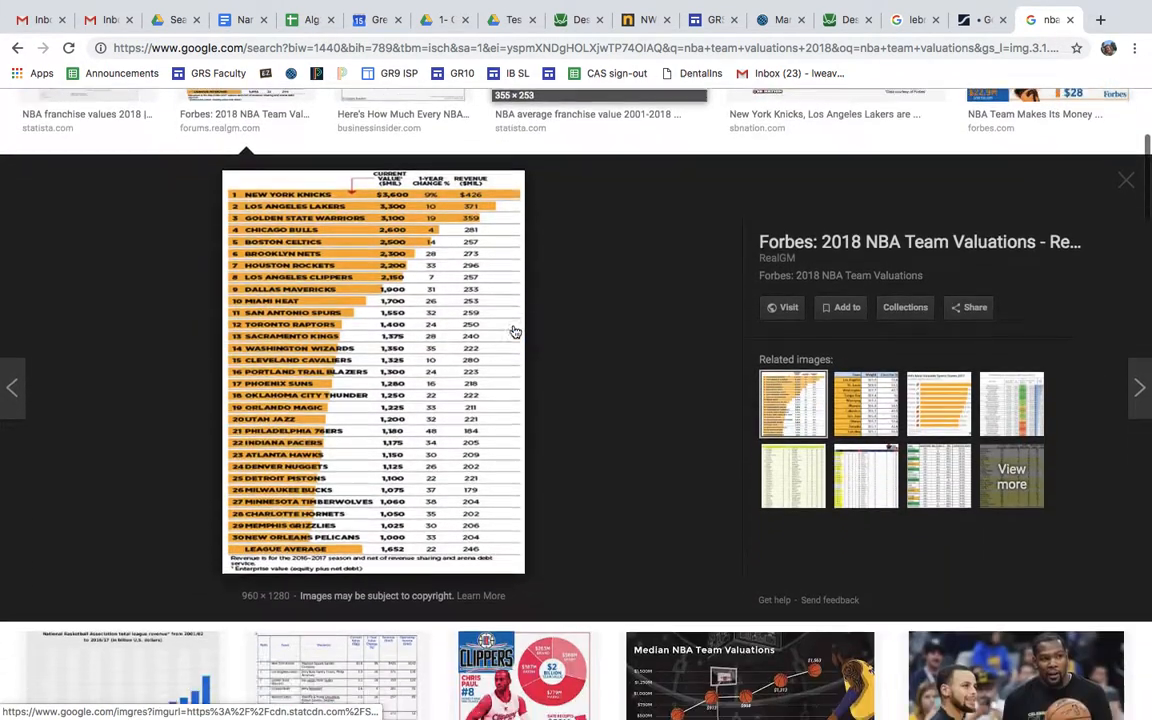
{"action": "scroll", "coordinate": [513, 332], "scroll_direction": "up", "scroll_amount": 8}
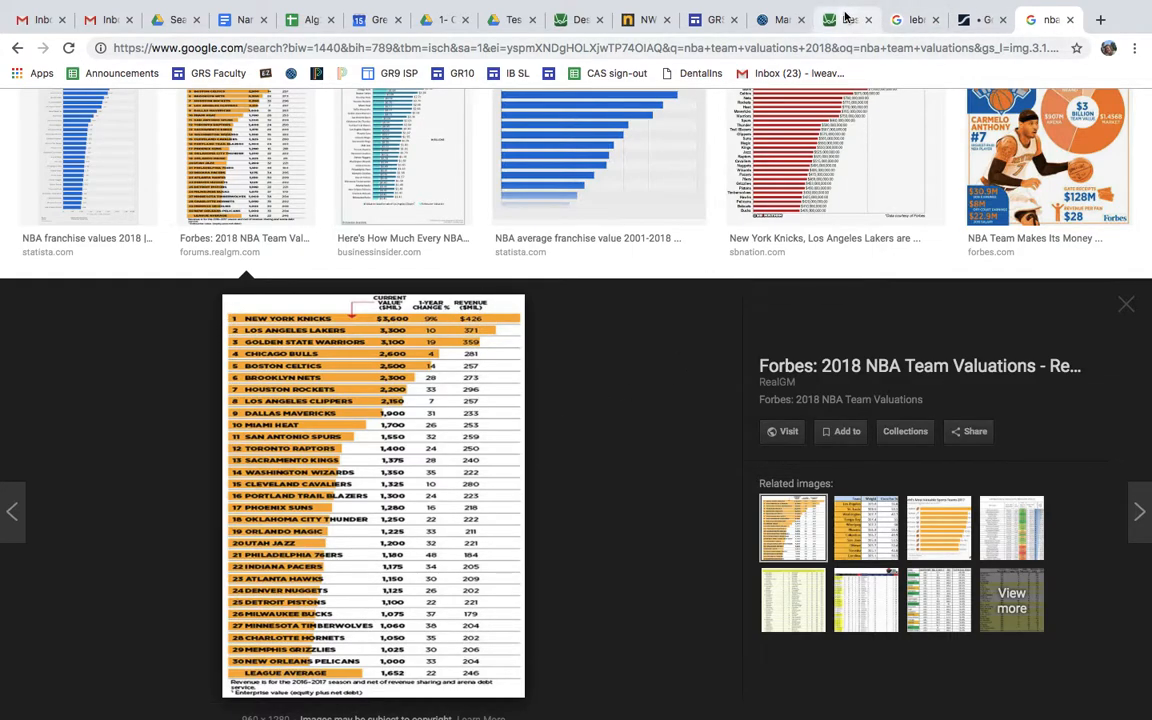
{"action": "left_click", "coordinate": [845, 19]}
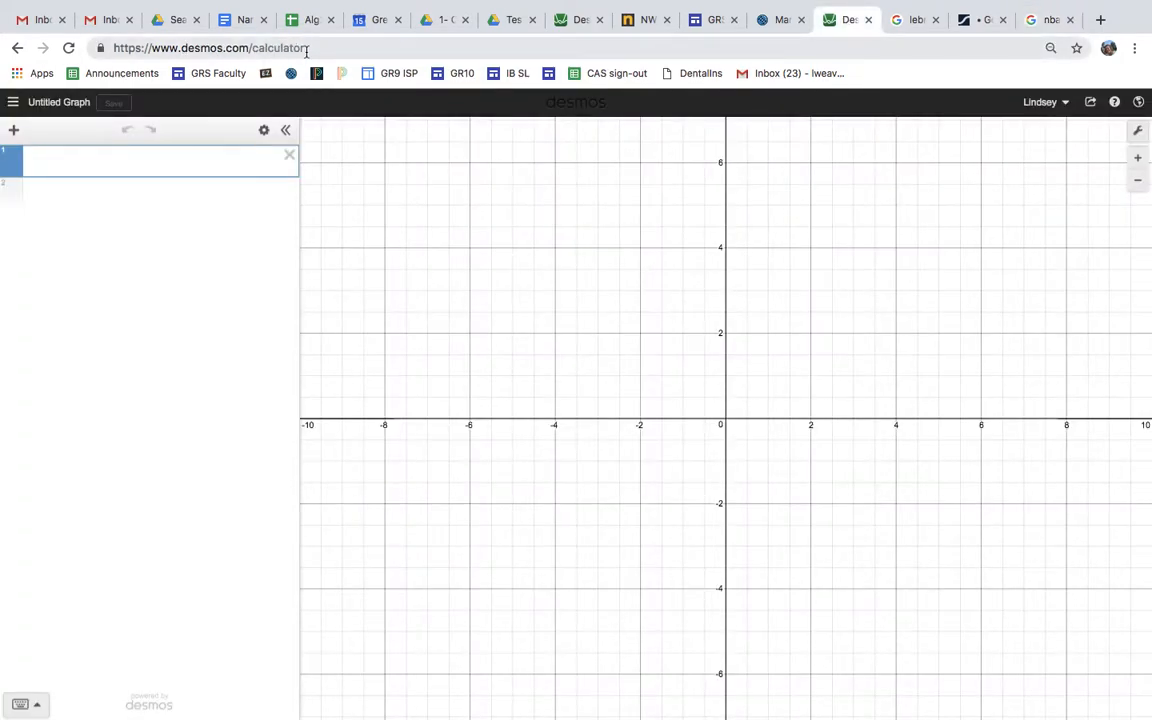
{"action": "left_click", "coordinate": [1048, 110]}
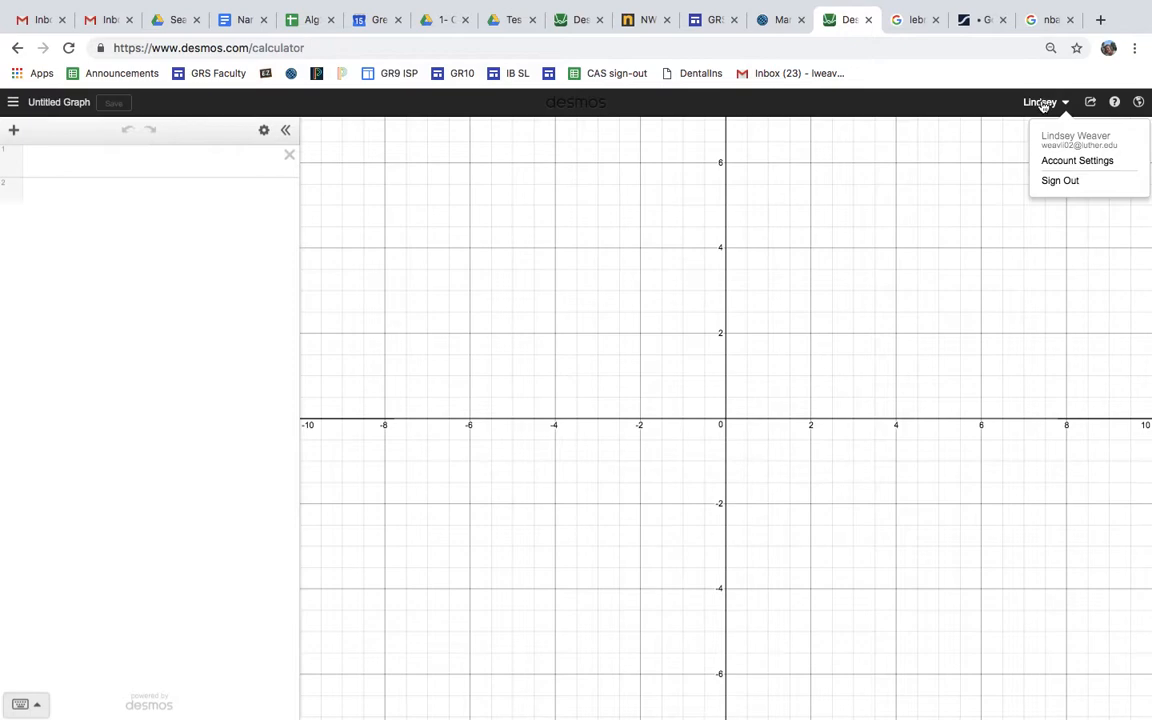
{"action": "left_click", "coordinate": [1043, 105]}
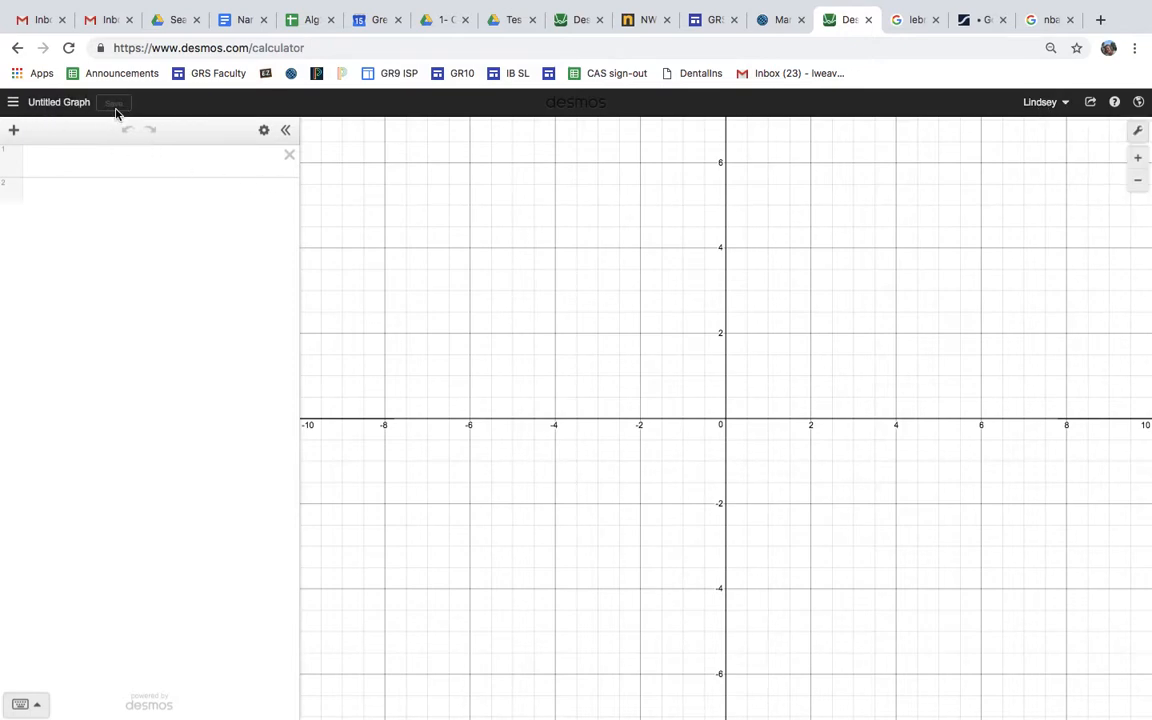
Add a table to the graph and fill its x₁ column with the whole numbers 1 through 17.
{"action": "left_click", "coordinate": [14, 131]}
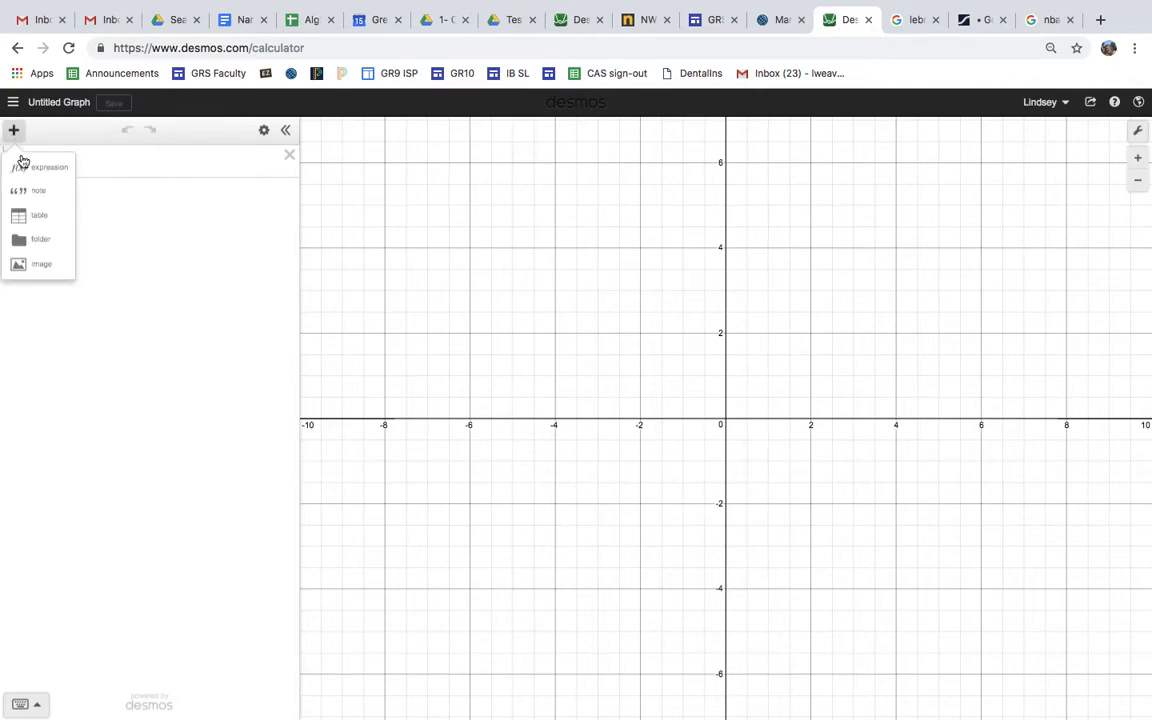
{"action": "left_click", "coordinate": [28, 215]}
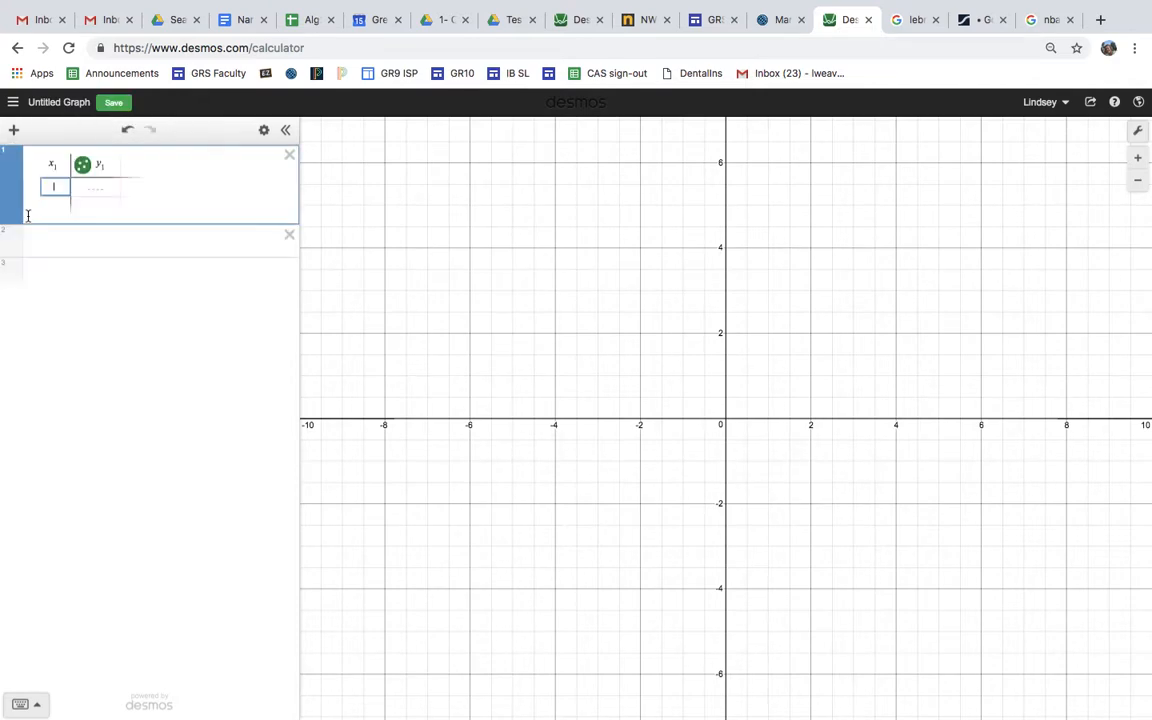
{"action": "type", "text": "1"}
{"action": "key", "text": "Return"}
{"action": "type", "text": "2"}
{"action": "key", "text": "Return"}
{"action": "type", "text": "3"}
{"action": "key", "text": "Return"}
{"action": "type", "text": "4"}
{"action": "key", "text": "Return"}
{"action": "type", "text": "5"}
{"action": "key", "text": "Return"}
{"action": "type", "text": "6"}
{"action": "key", "text": "Return"}
{"action": "type", "text": "7"}
{"action": "key", "text": "Return"}
{"action": "type", "text": "8 9"}
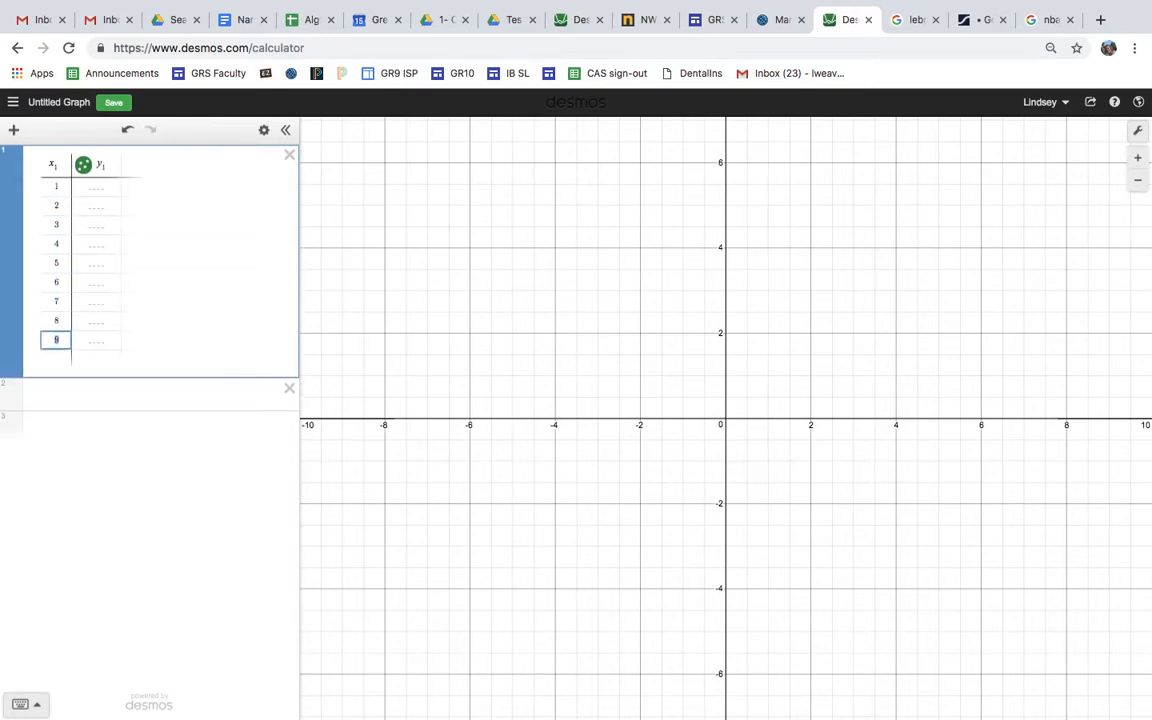
{"action": "type", "text": " 10 11 12 13 14 15"}
{"action": "key", "text": "Return"}
{"action": "type", "text": "16"}
{"action": "key", "text": "Return"}
{"action": "type", "text": "17"}
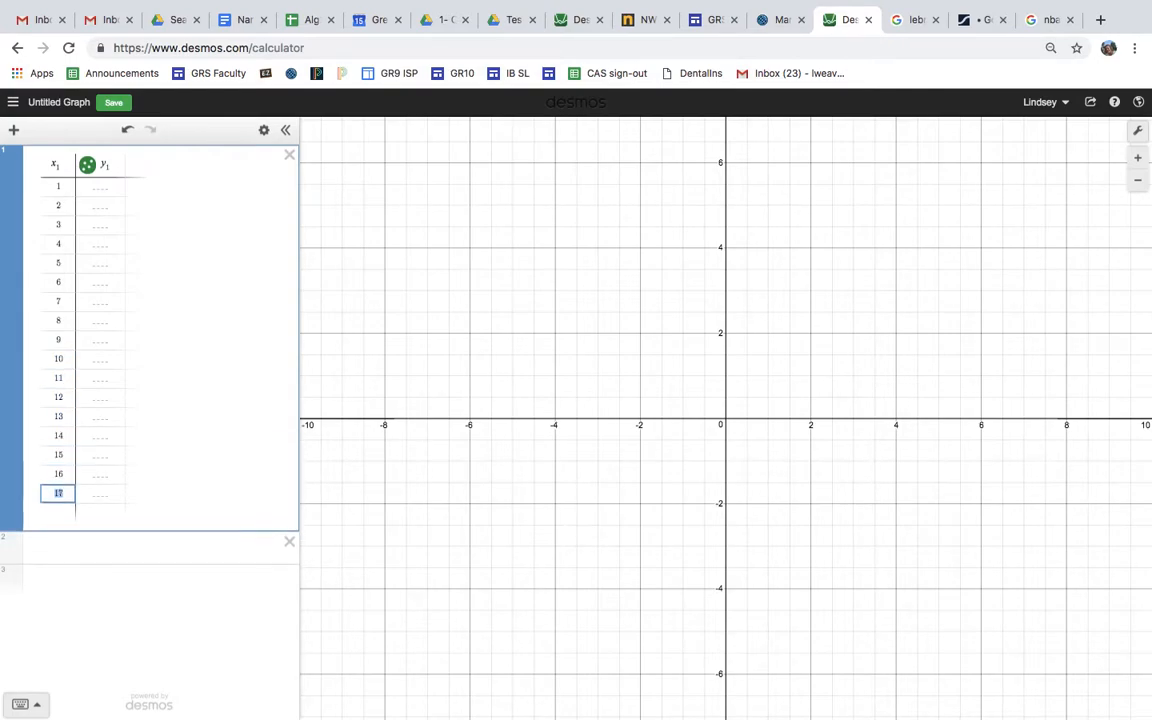
Look over the Golden State Warriors franchise value chart in the LeBron James salary image search and return to Desmos.
{"action": "left_click", "coordinate": [103, 184]}
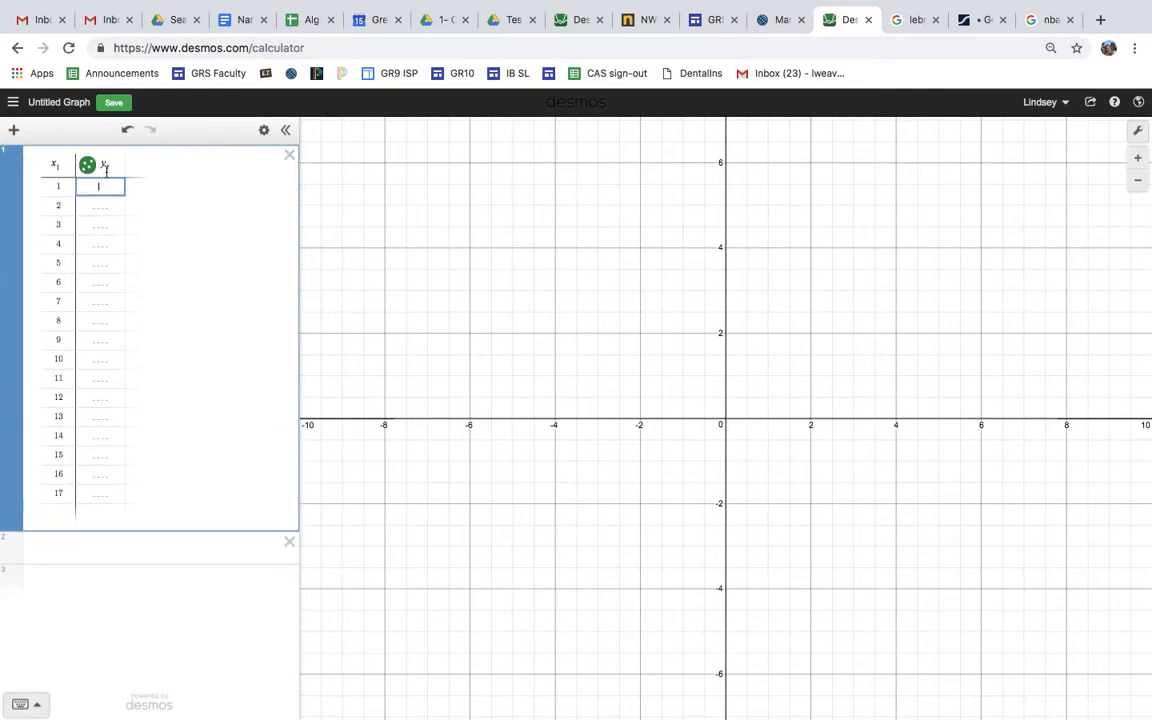
{"action": "left_click", "coordinate": [1045, 20]}
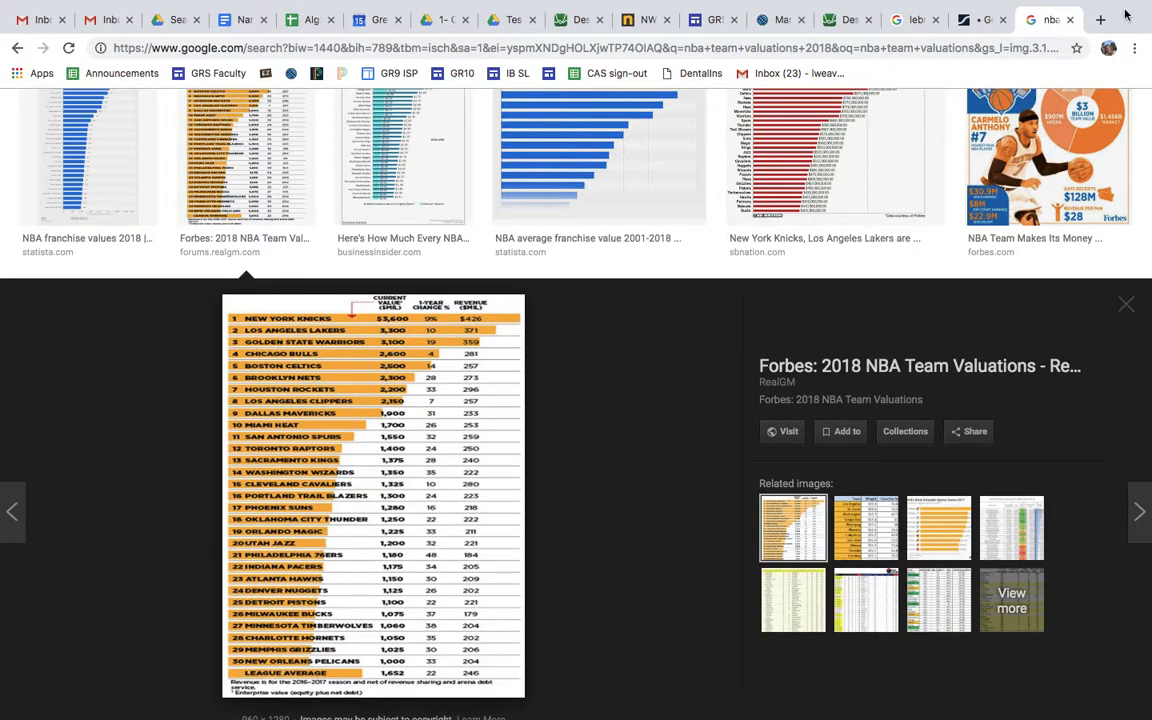
{"action": "left_click", "coordinate": [975, 20]}
{"action": "left_click", "coordinate": [912, 20]}
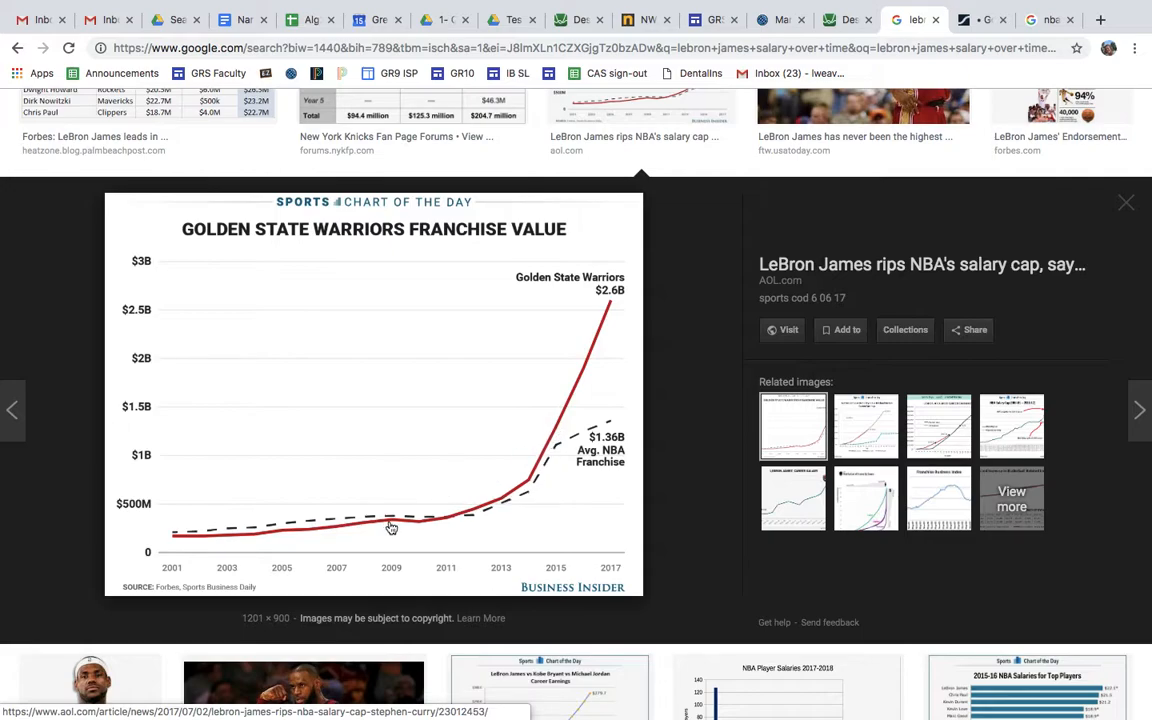
{"action": "left_click", "coordinate": [835, 20]}
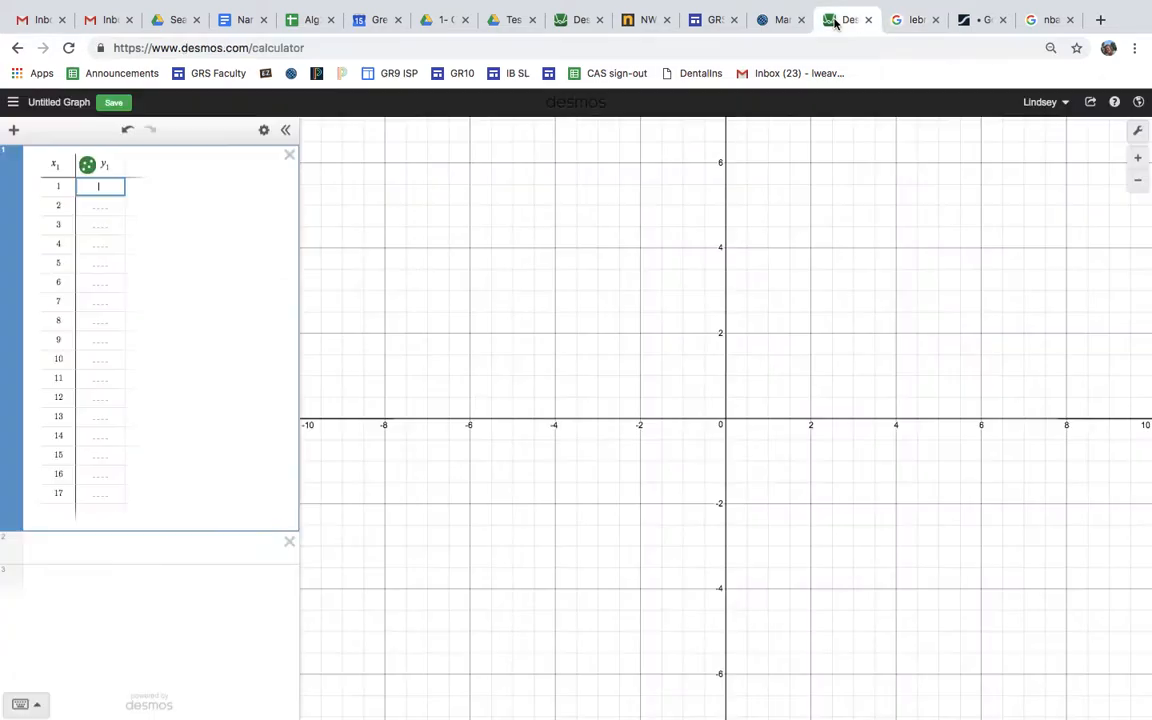
Enter the top three revenues from the Forbes NBA table, 426, 371 and 359, as y₁ values for rows 1 to 3.
{"action": "left_click", "coordinate": [1045, 20]}
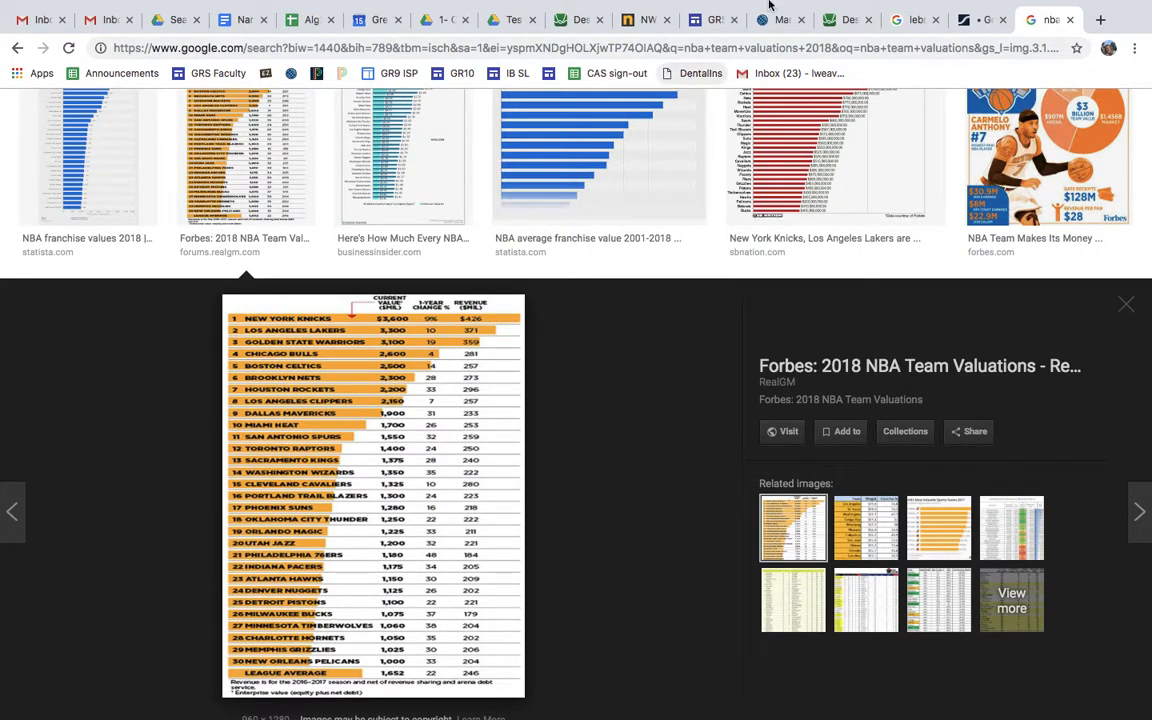
{"action": "left_click", "coordinate": [845, 20]}
{"action": "type", "text": "426"}
{"action": "key", "text": "Return"}
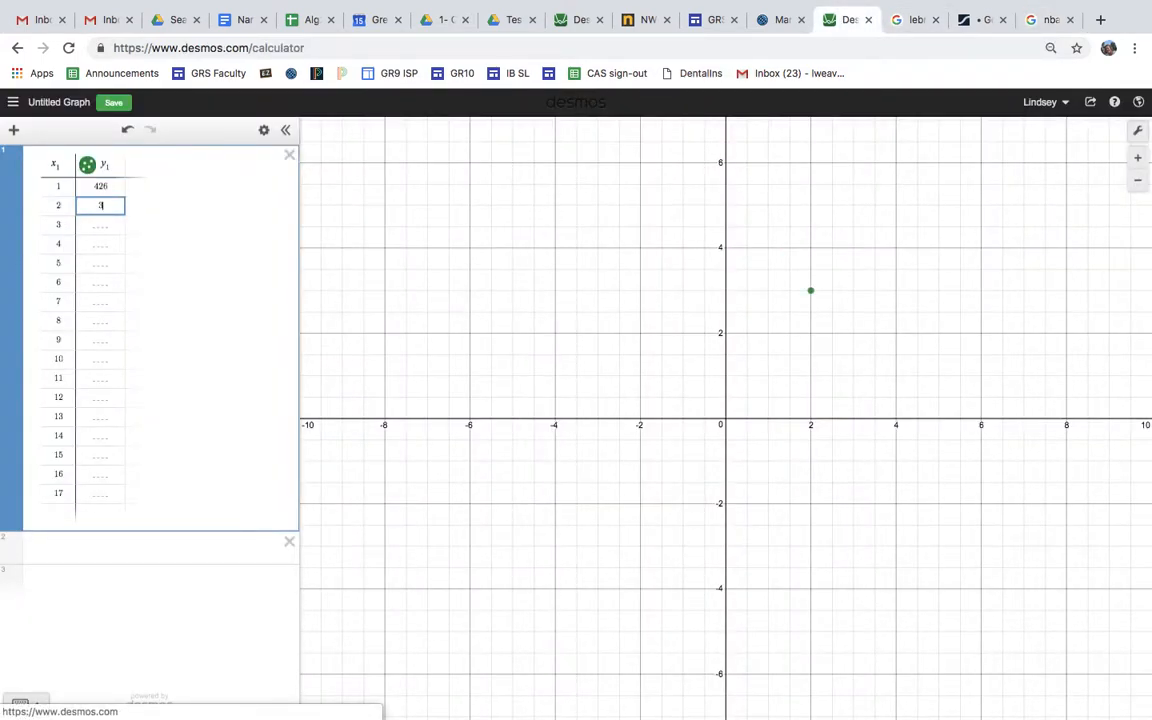
{"action": "key", "text": "Return"}
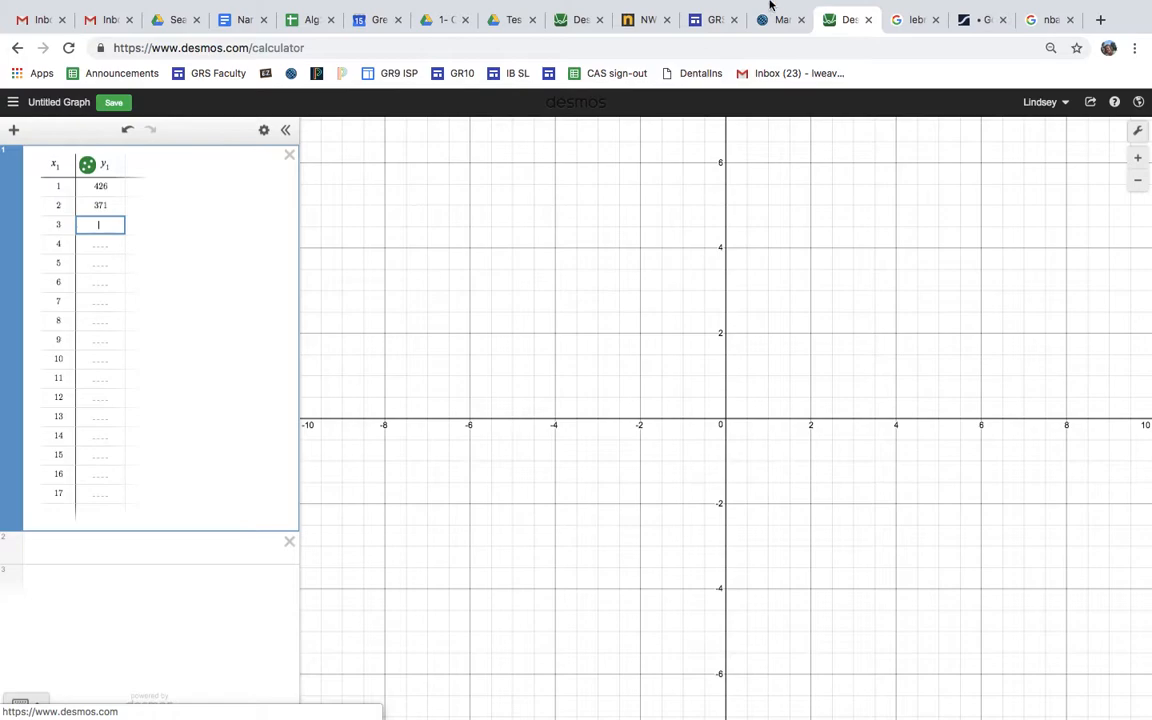
{"action": "left_click", "coordinate": [915, 19]}
{"action": "left_click", "coordinate": [1040, 19]}
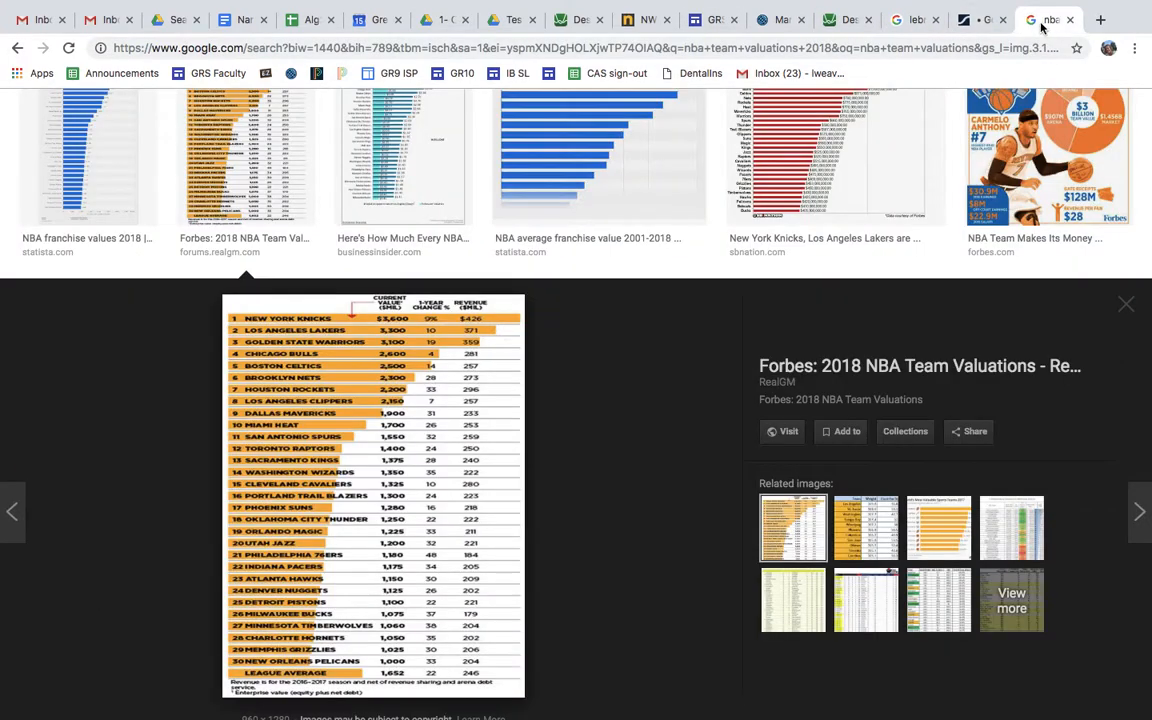
{"action": "left_click", "coordinate": [848, 20]}
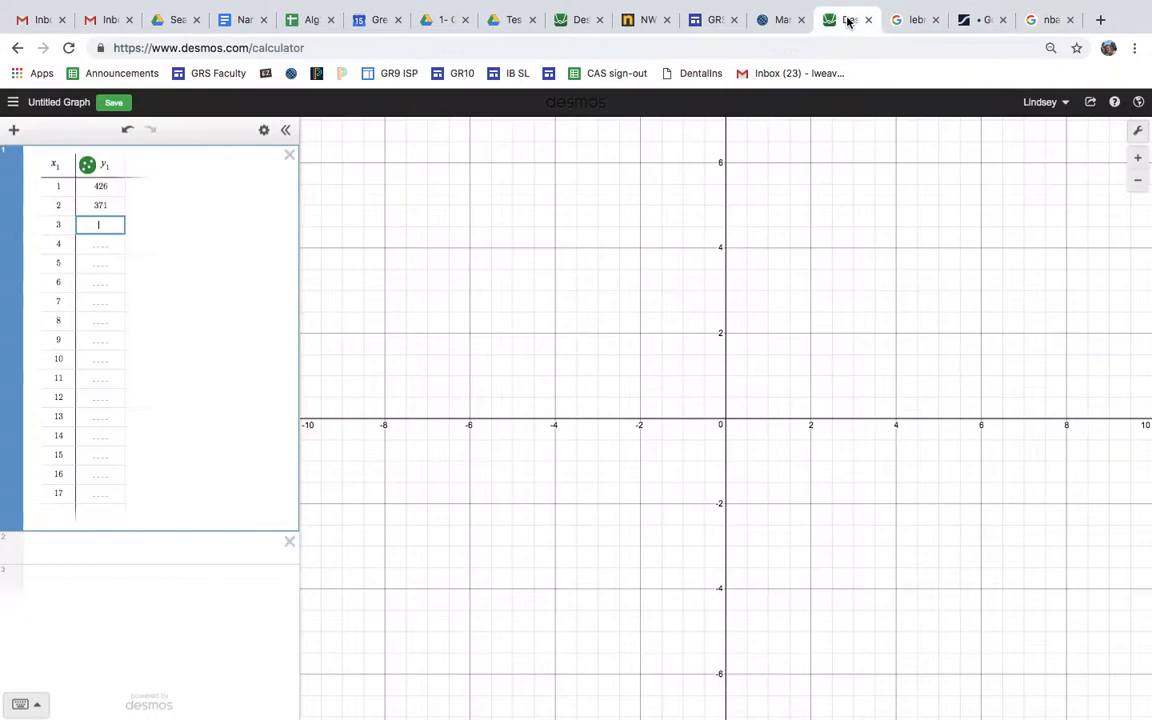
{"action": "key", "text": "Return"}
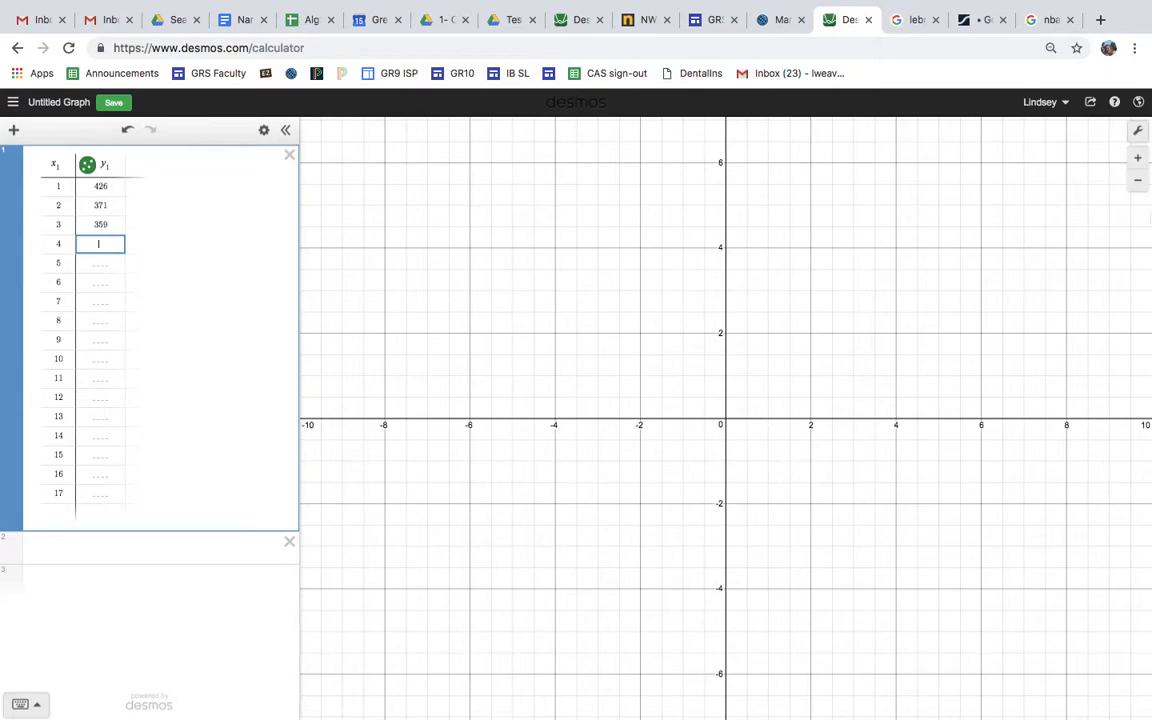
Set the graph's y-axis upper limit to 500 and make the first quadrant fill the graph area.
{"action": "left_click", "coordinate": [1137, 130]}
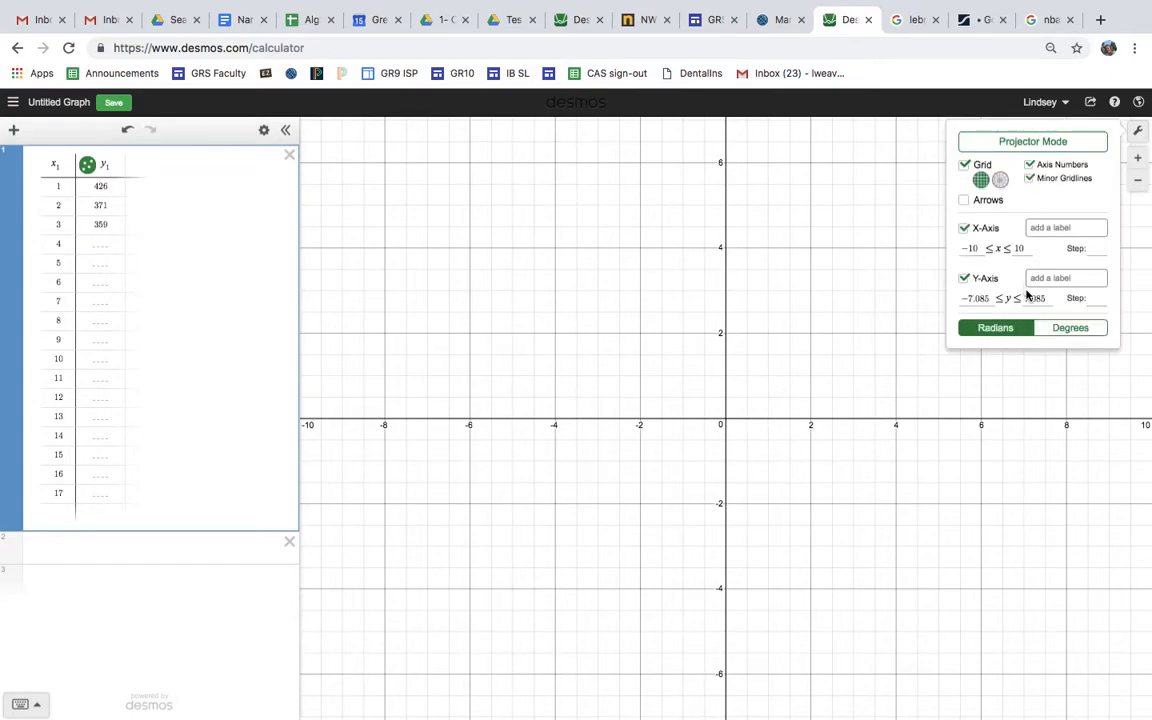
{"action": "left_click_drag", "start_coordinate": [1023, 298], "coordinate": [1087, 305]}
{"action": "type", "text": "500"}
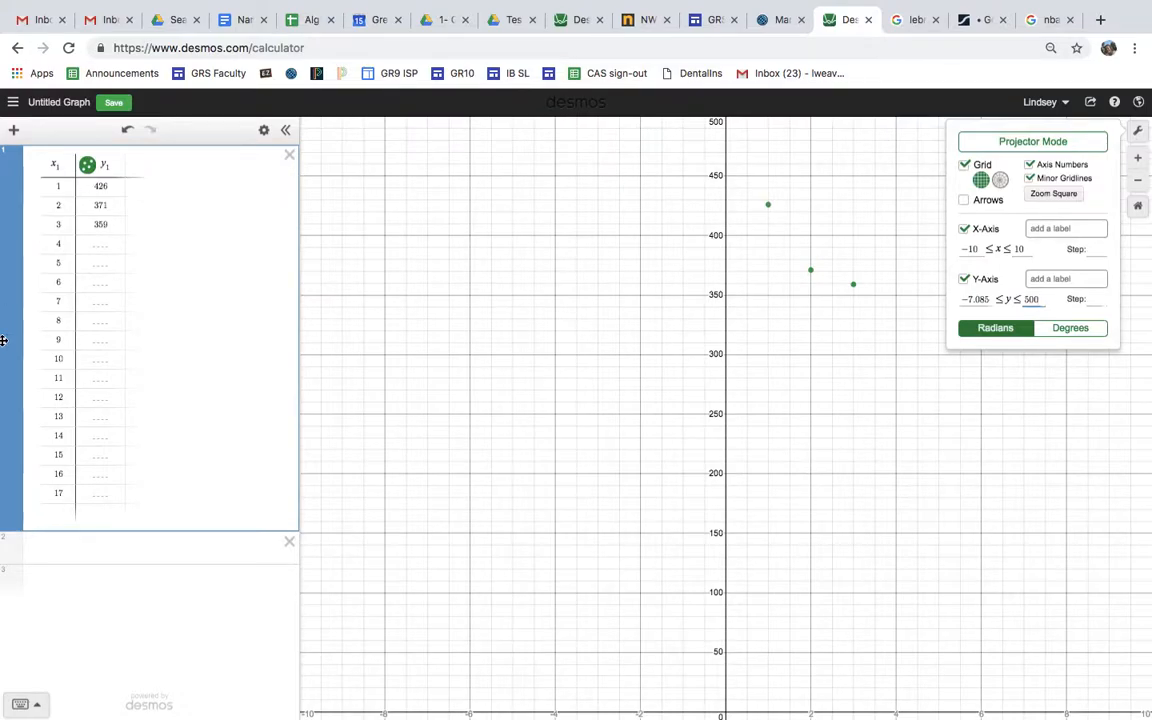
{"action": "left_click", "coordinate": [843, 558]}
{"action": "left_click_drag", "start_coordinate": [843, 558], "coordinate": [505, 531]}
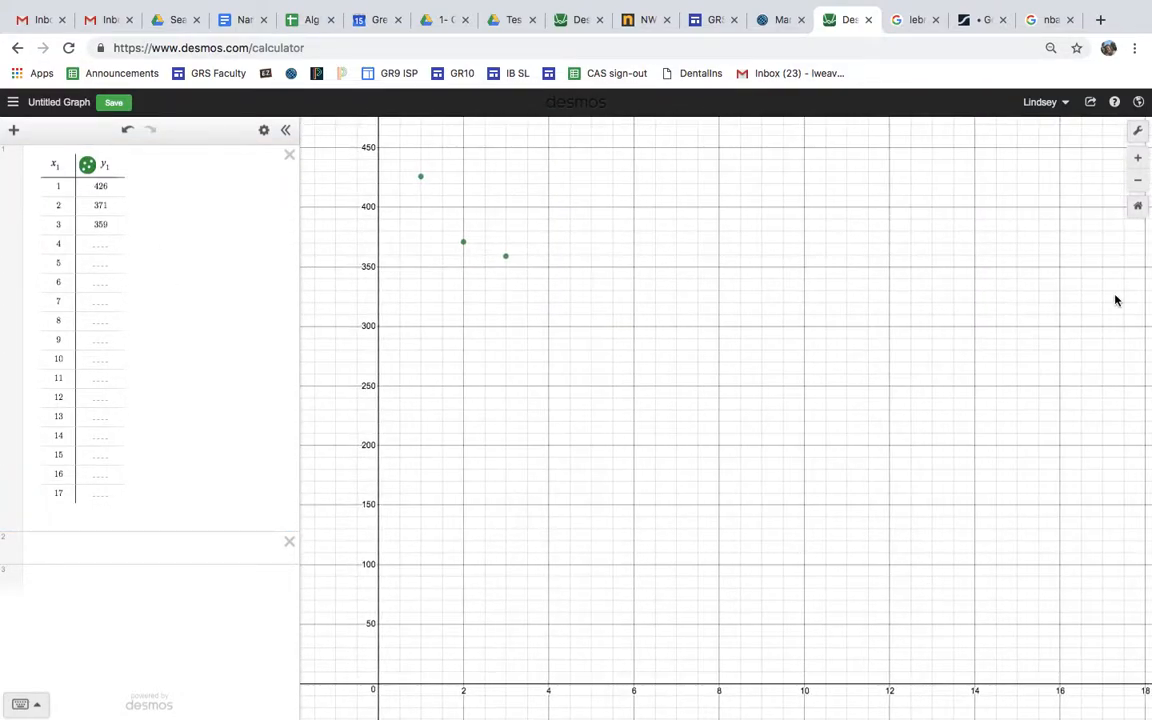
Label the x-axis "Rank (in terms of Revenue)" and the y-axis "Revenue (in Millions)".
{"action": "left_click", "coordinate": [1137, 130]}
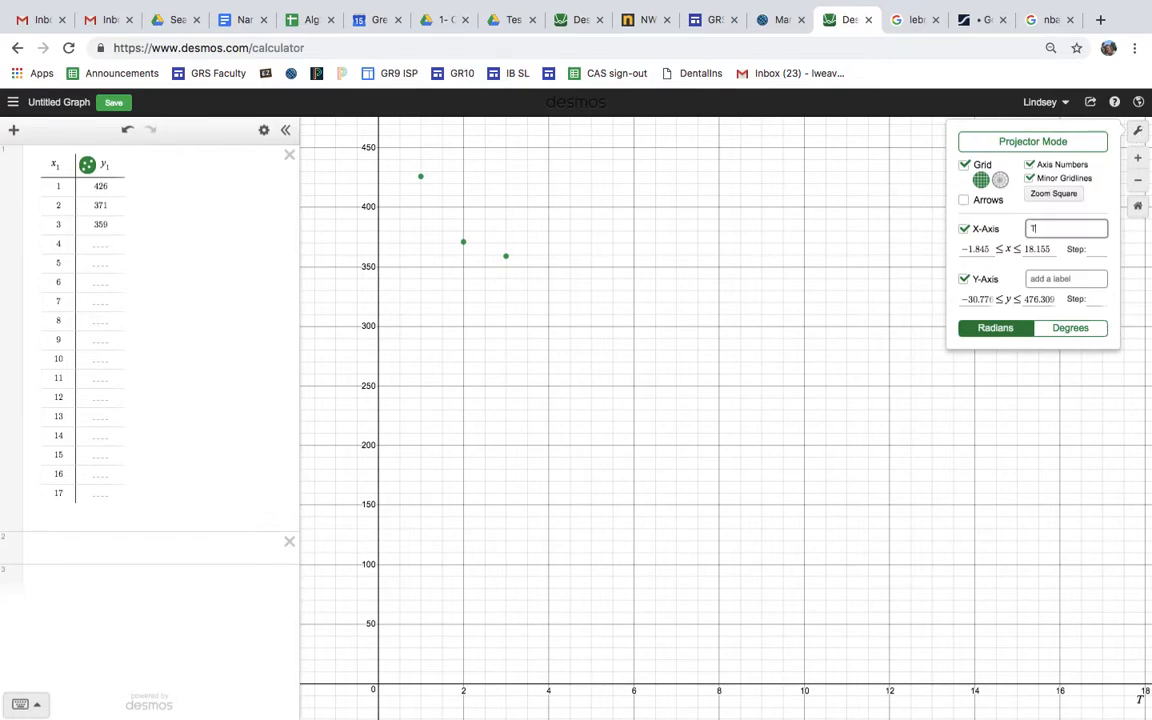
{"action": "type", "text": "Rank (Reven"}
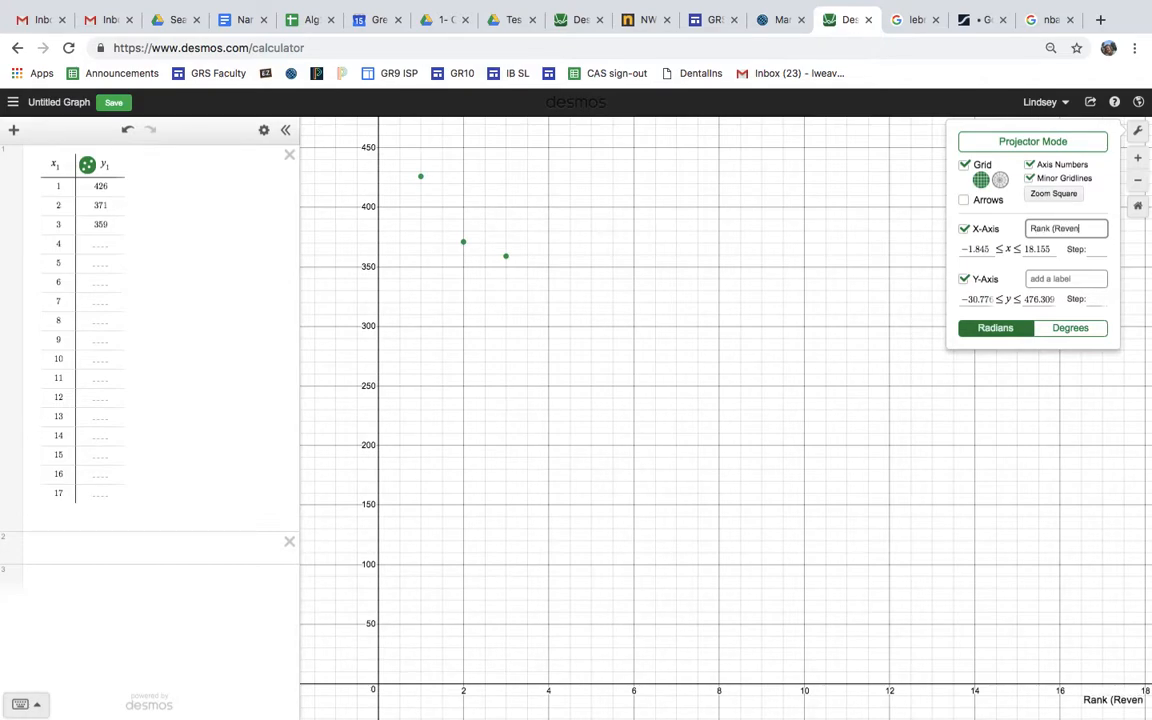
{"action": "type", "text": "ue)"}
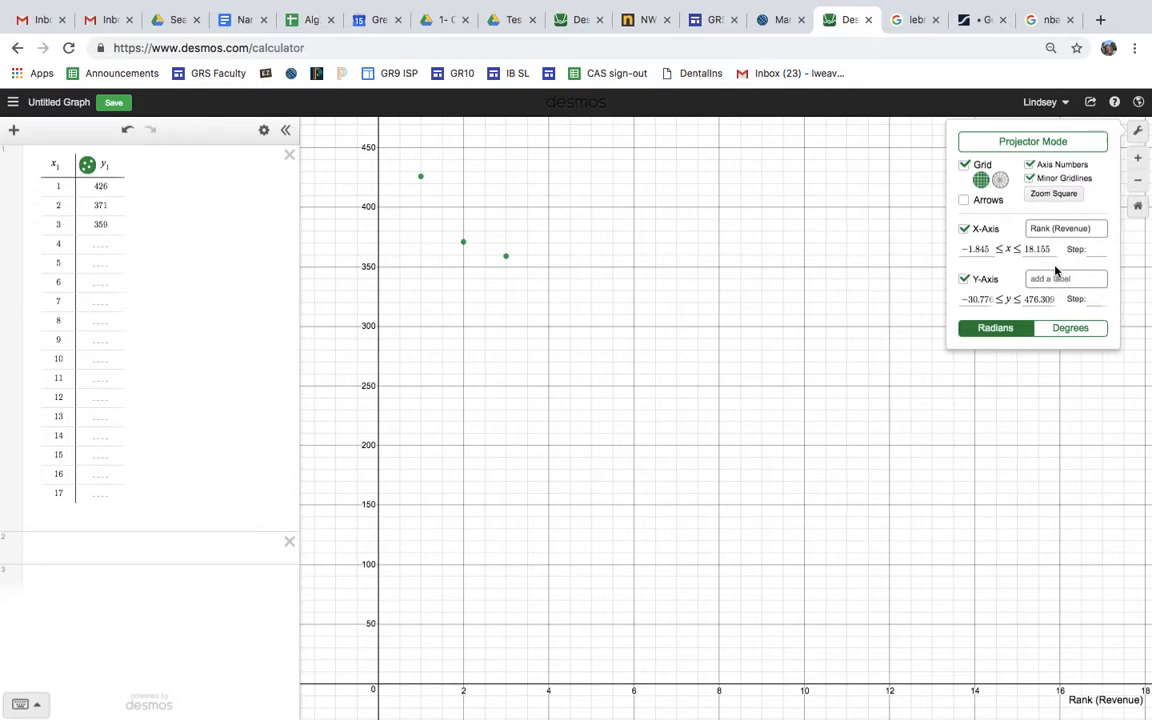
{"action": "left_click", "coordinate": [1054, 229]}
{"action": "type", "text": "in terms of"}
{"action": "left_click", "coordinate": [1070, 280]}
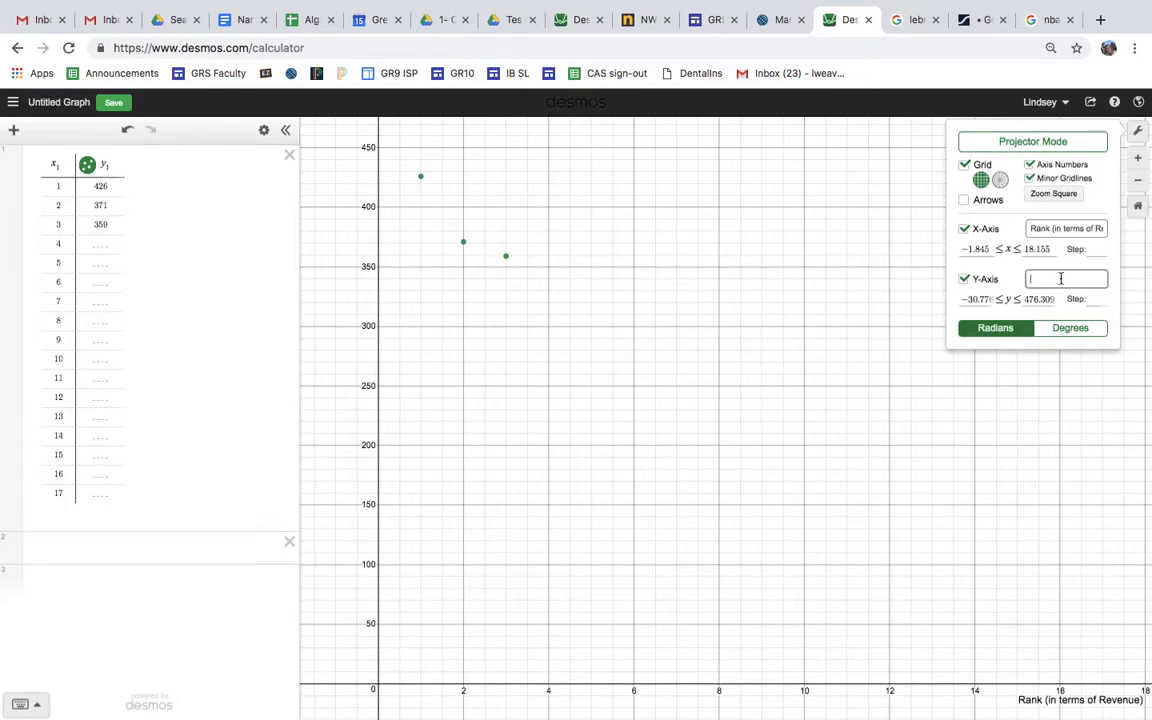
{"action": "type", "text": "Revenue (in Millions)"}
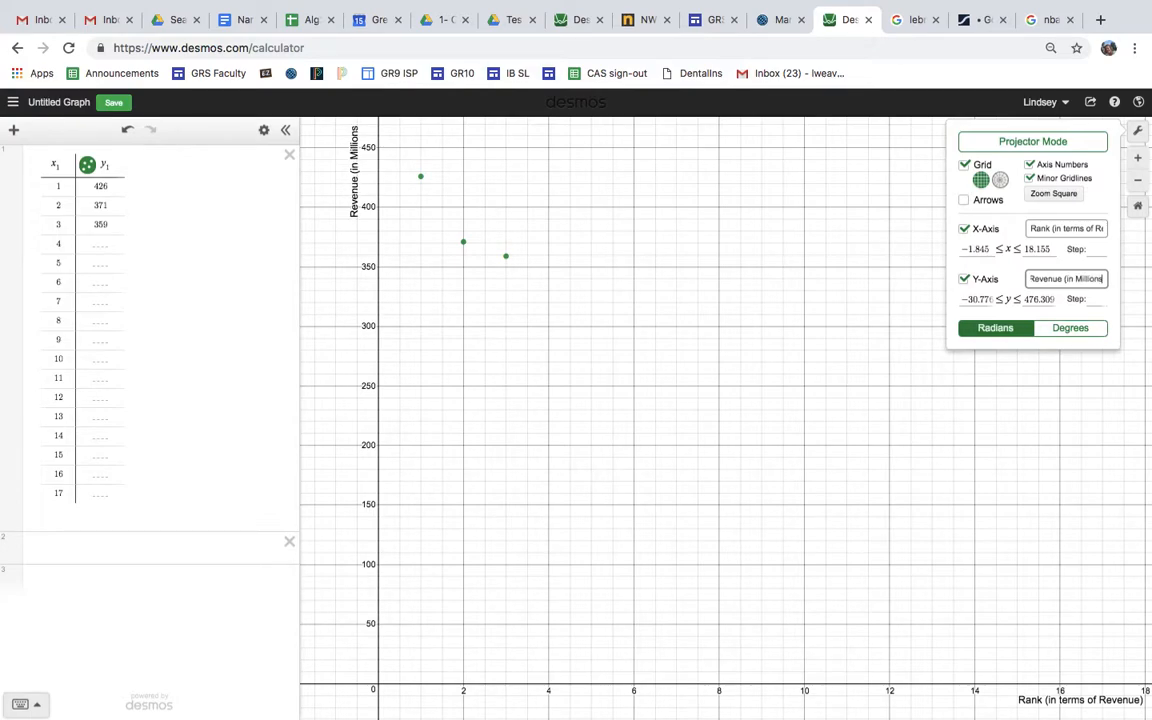
{"action": "left_click", "coordinate": [763, 400]}
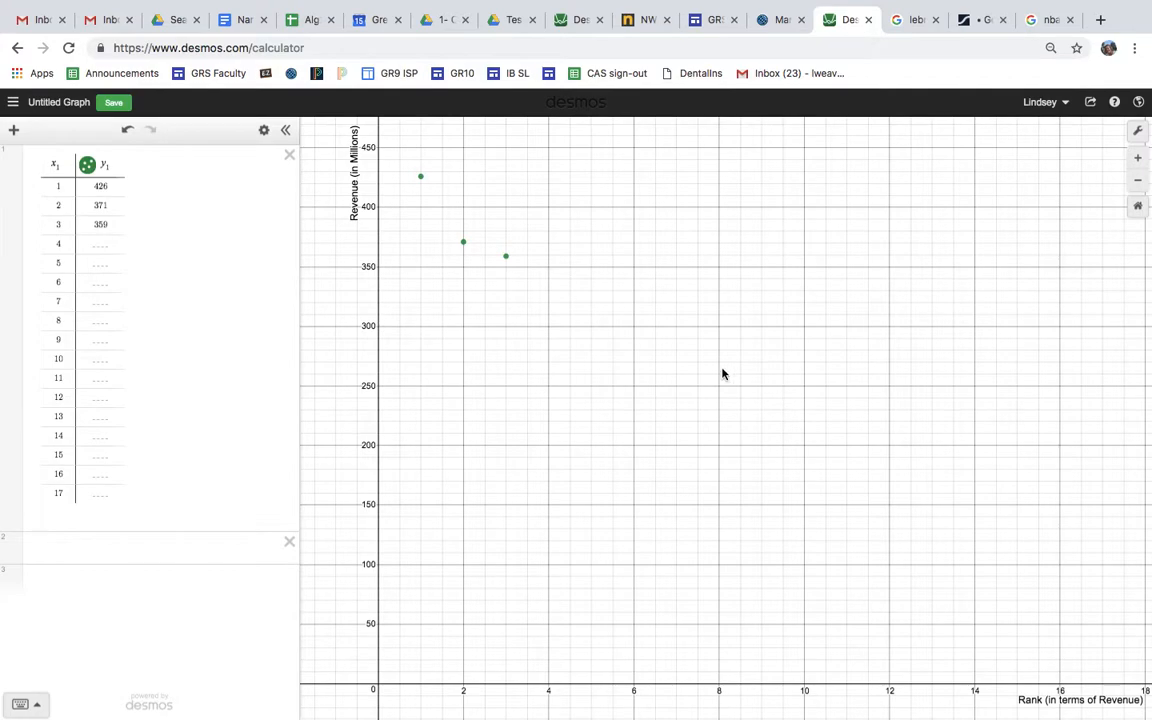
Save the graph and save a duplicate of it titled "NBA Exploration of Revenue".
{"action": "left_click", "coordinate": [113, 102]}
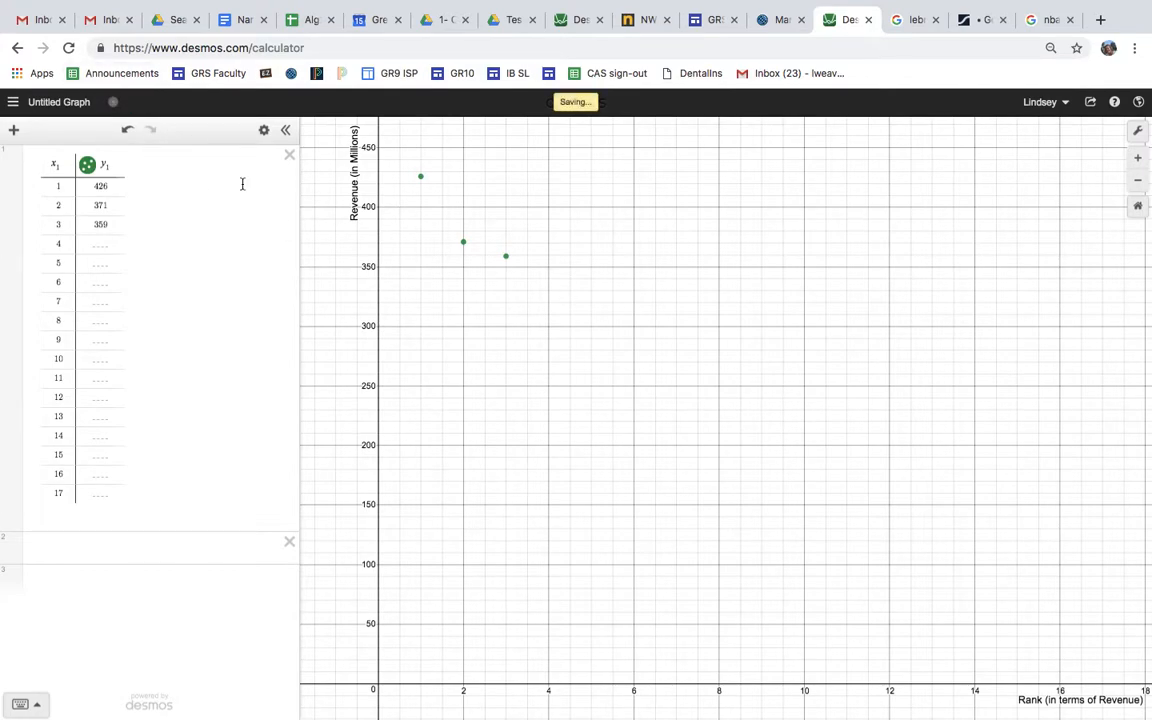
{"action": "left_click", "coordinate": [59, 102]}
{"action": "type", "text": "NBA Exploration of Revenue"}
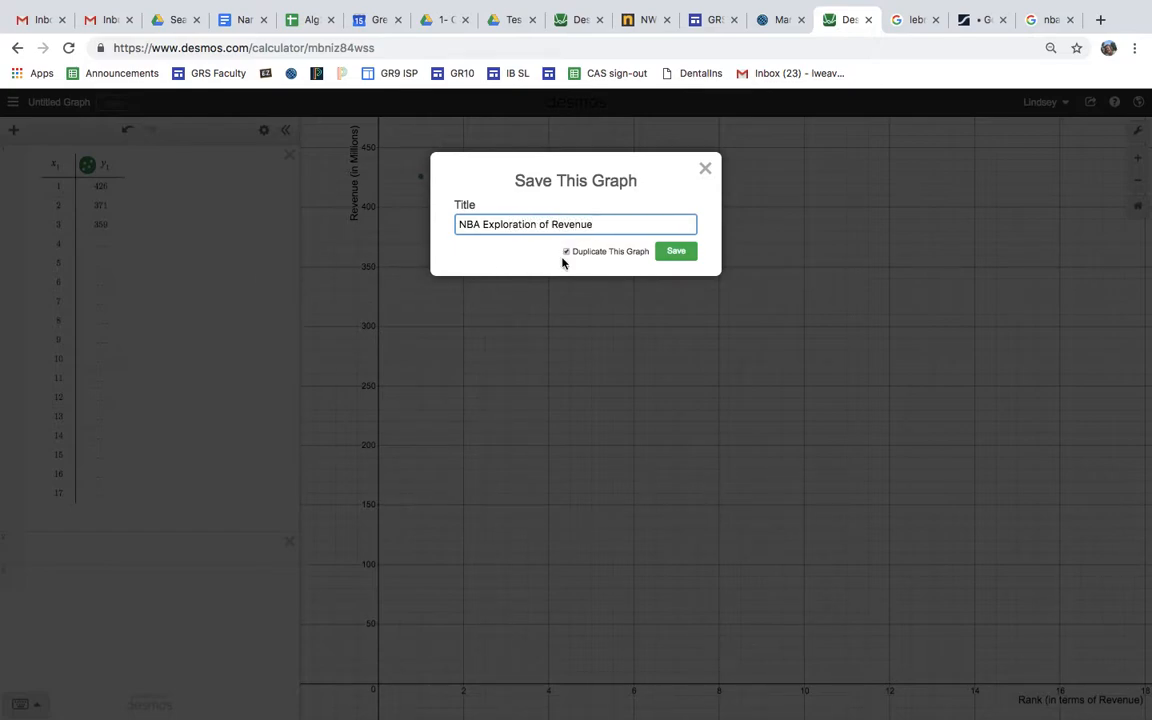
{"action": "left_click", "coordinate": [676, 252]}
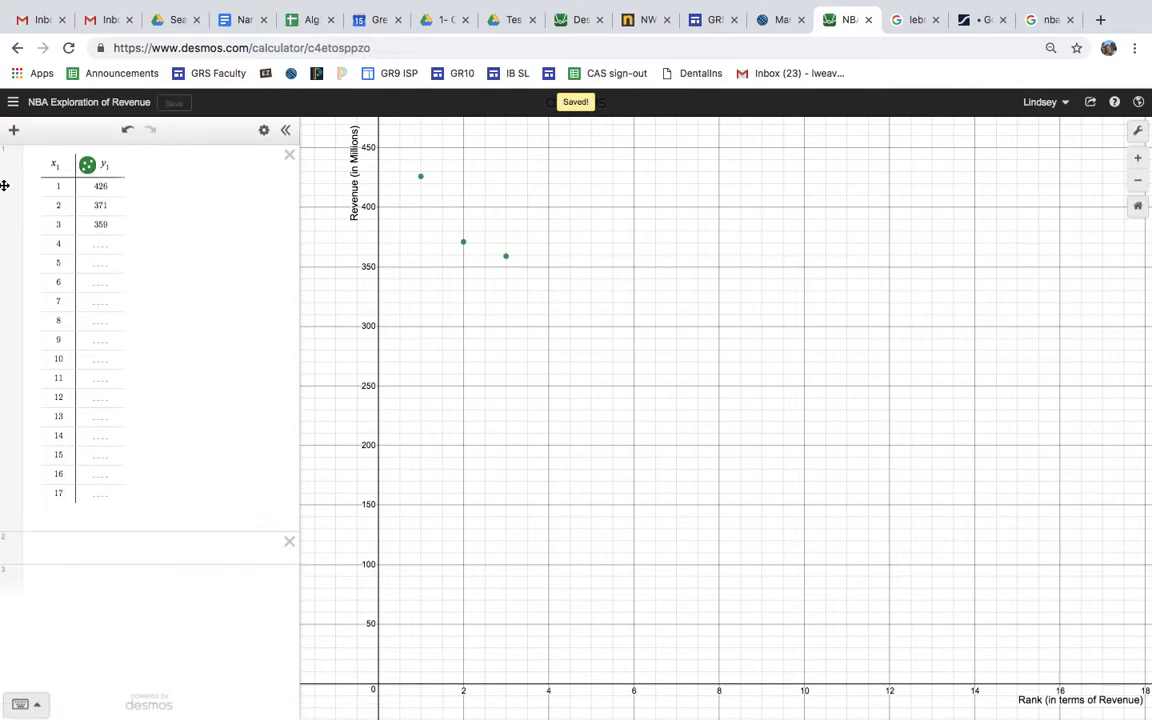
Start a new entry in the empty second expression line below the table.
{"action": "left_click", "coordinate": [69, 548]}
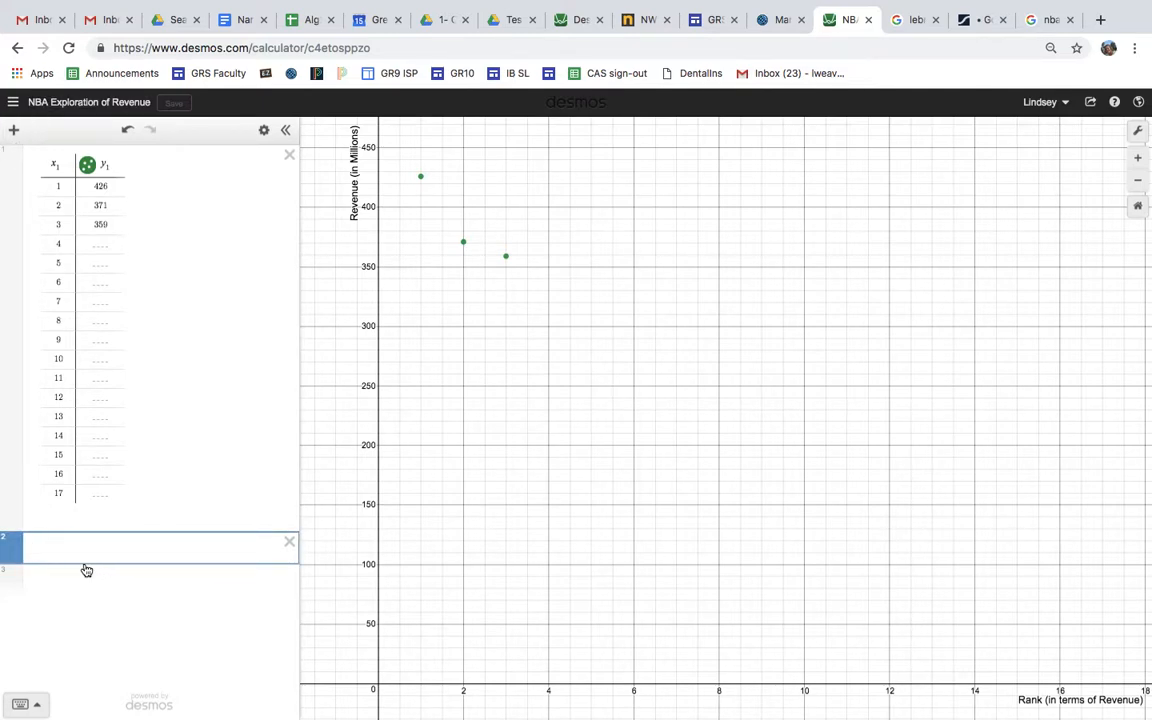